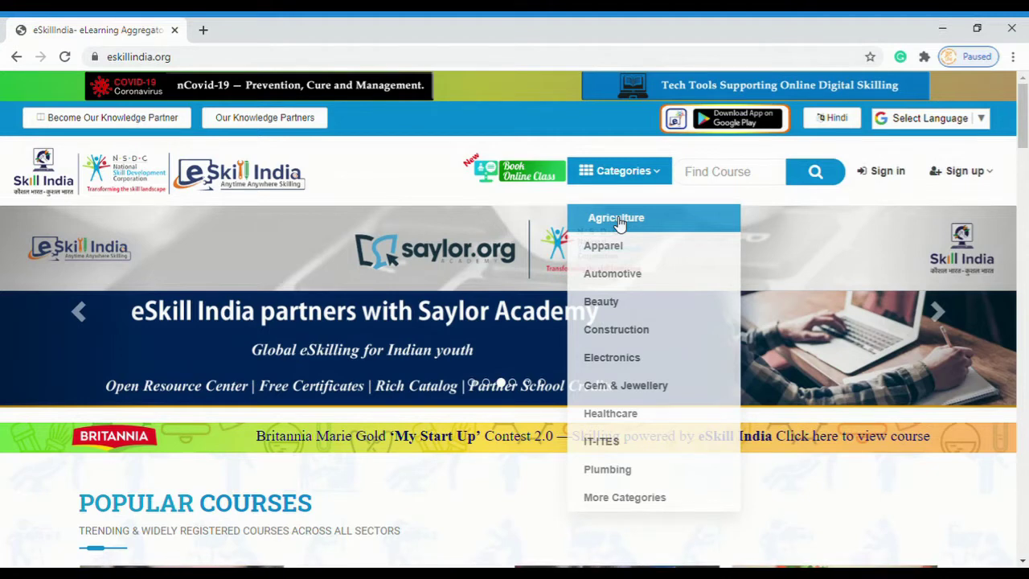
Step: Open the sign-up form for registering as a new user
left_click(711, 179)
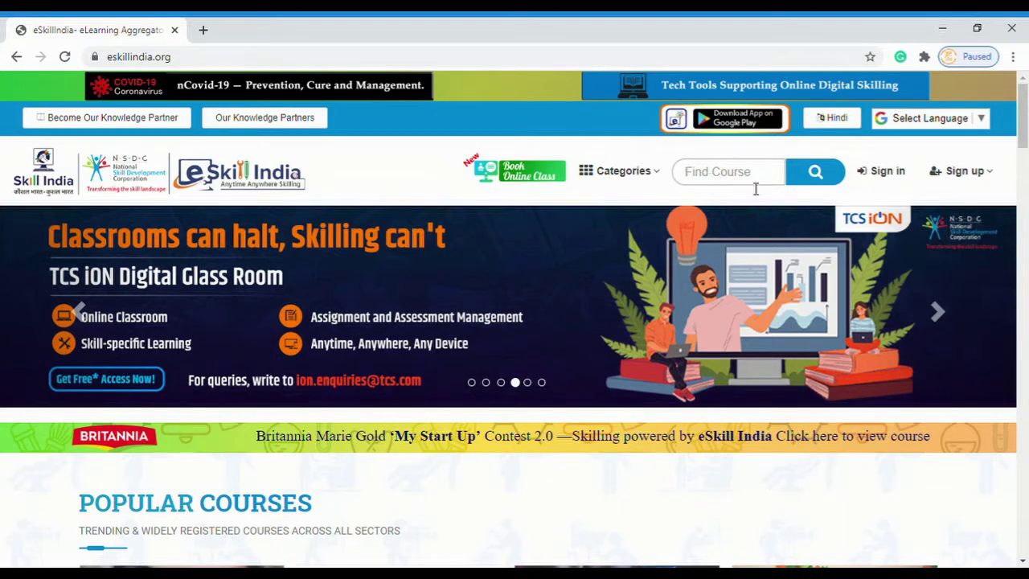
left_click(531, 289)
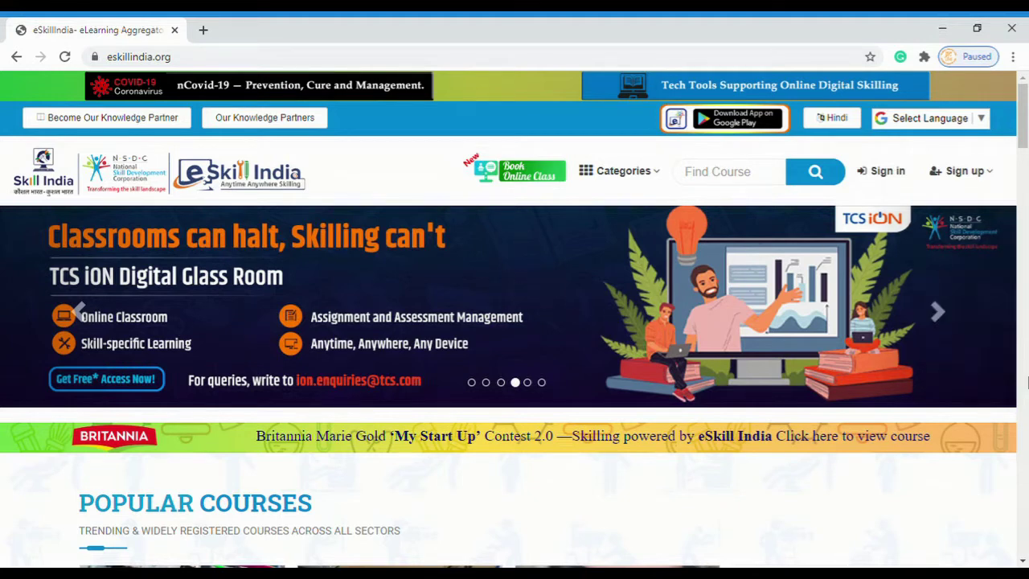
mouse_move(985, 178)
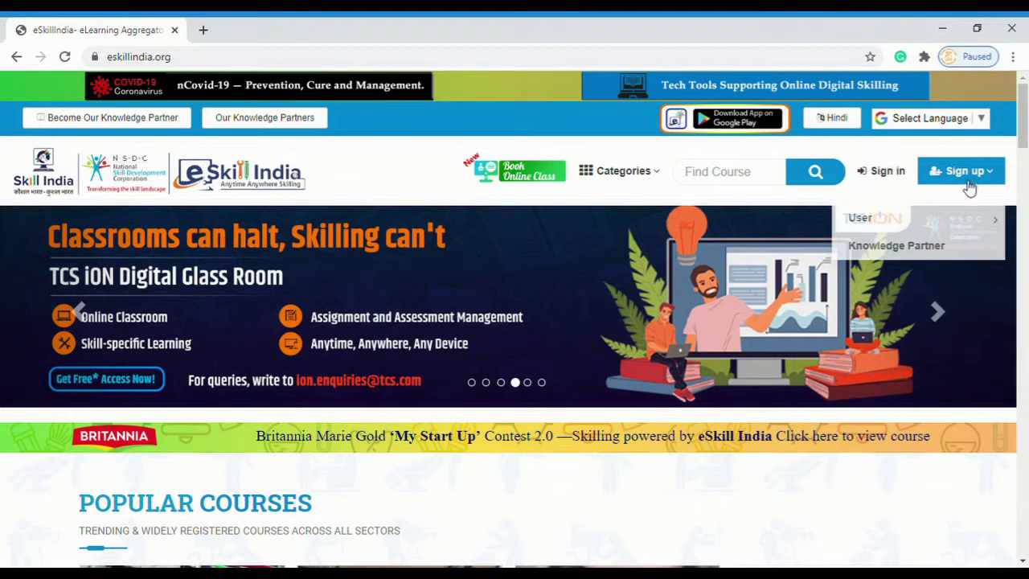
mouse_move(960, 221)
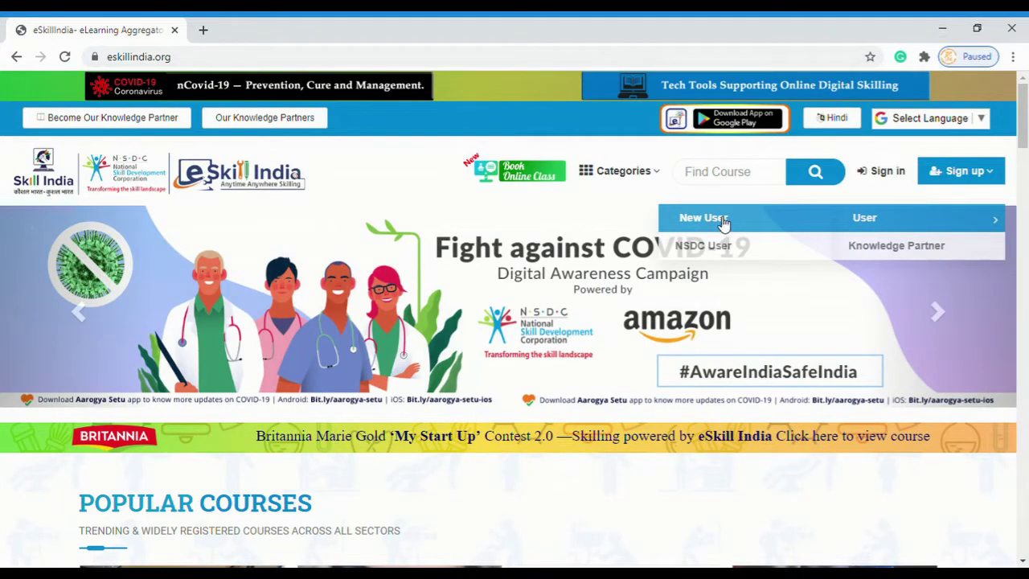
left_click(725, 220)
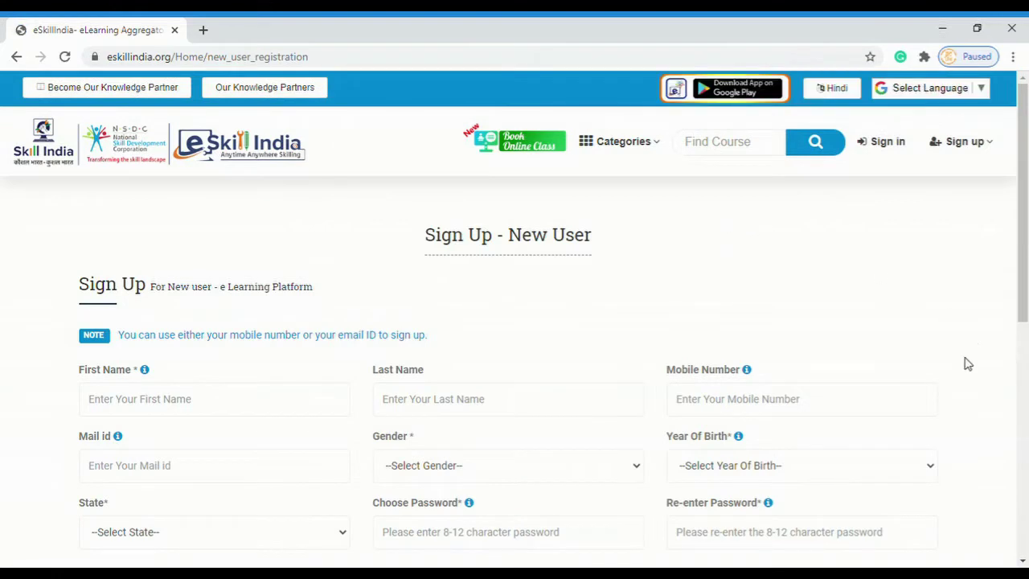
Step: Examine the new-user sign-up form, from the name and contact fields down to the password fields and terms acceptance
scroll(929, 350, "down", 2)
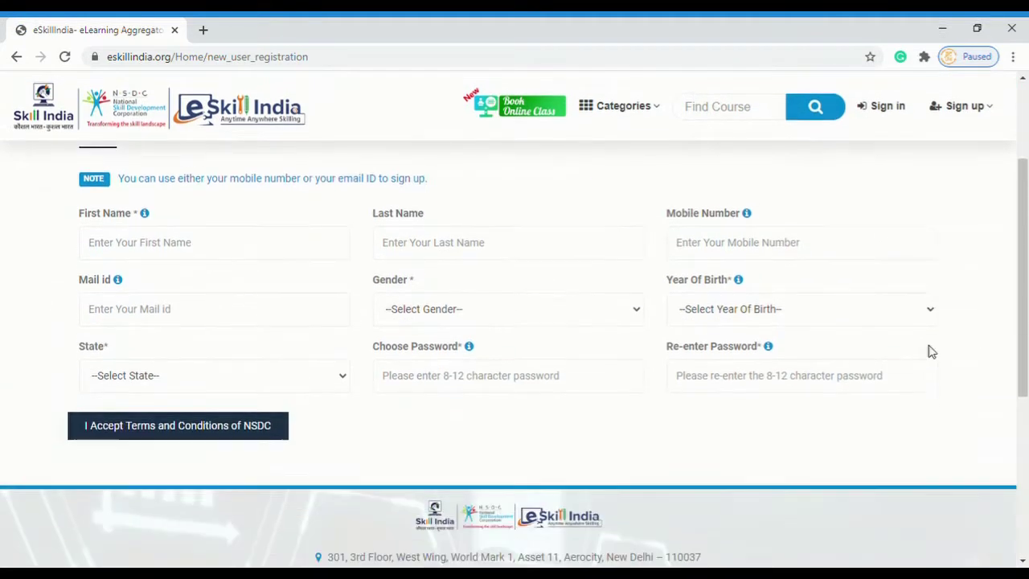
scroll(932, 351, "up", 2)
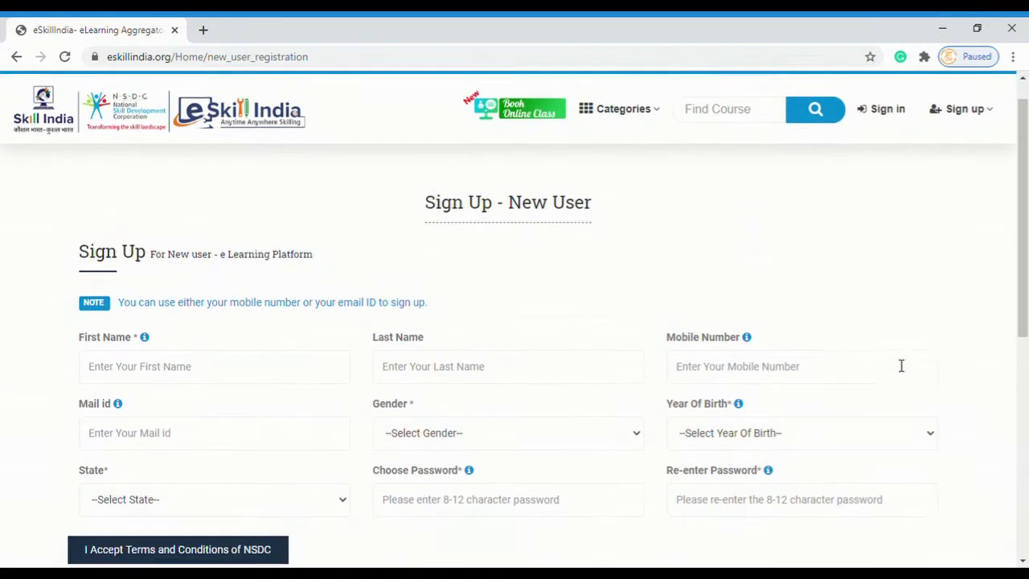
scroll(898, 366, "down", 1)
scroll(893, 363, "down", 2)
scroll(898, 365, "up", 3)
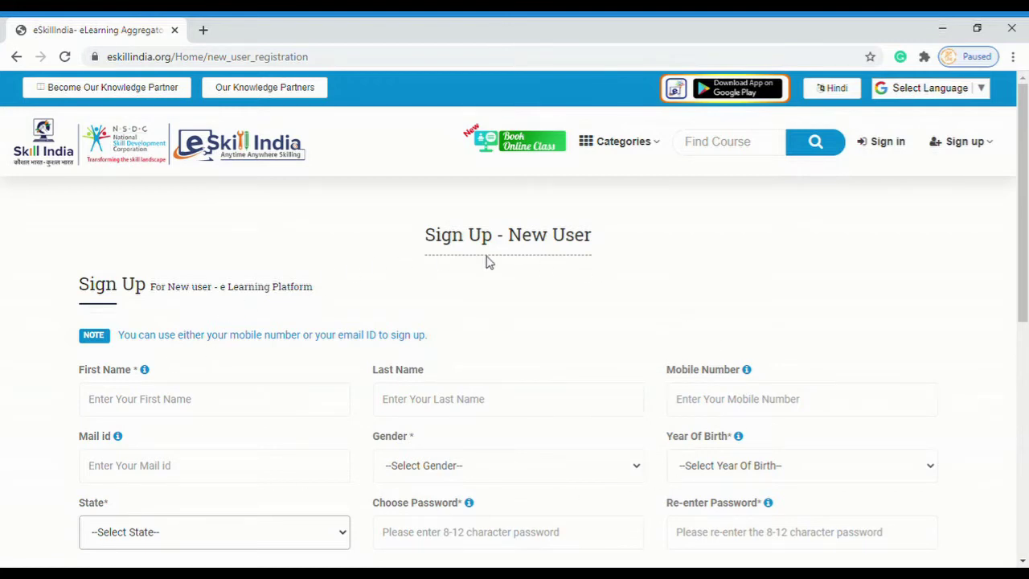
scroll(555, 315, "down", 2)
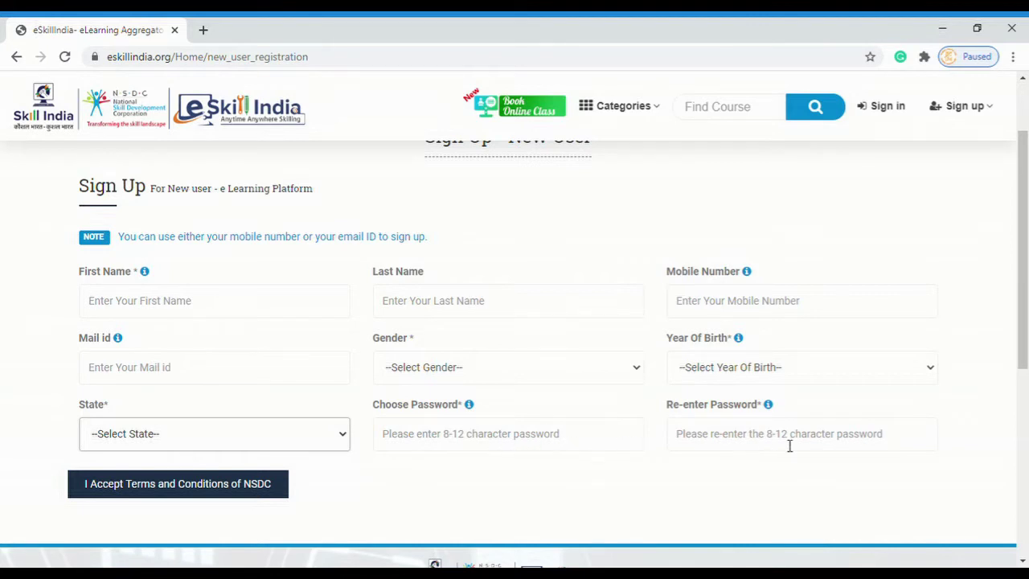
scroll(693, 449, "down", 1)
scroll(698, 448, "up", 1)
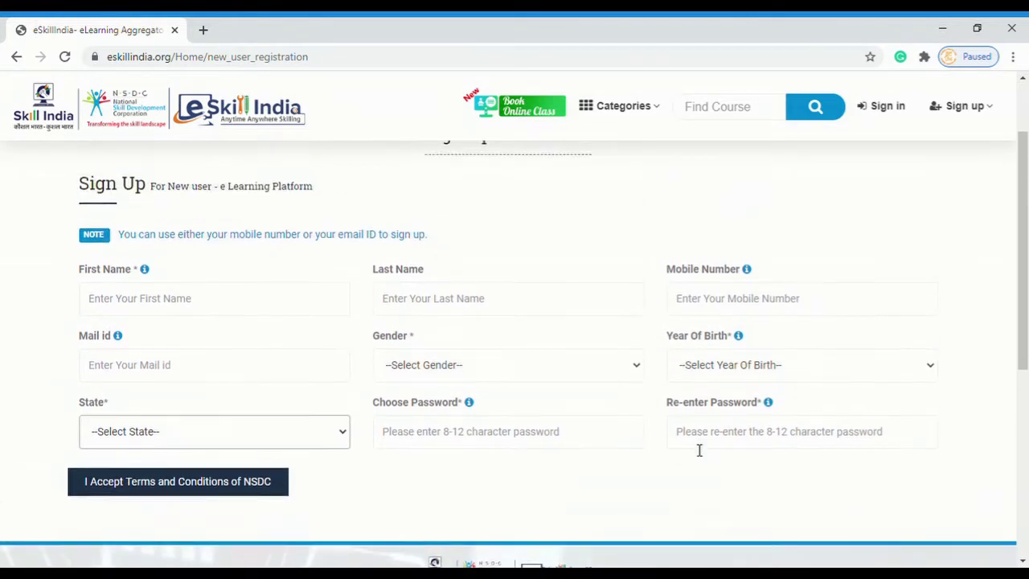
scroll(699, 442, "down", 1)
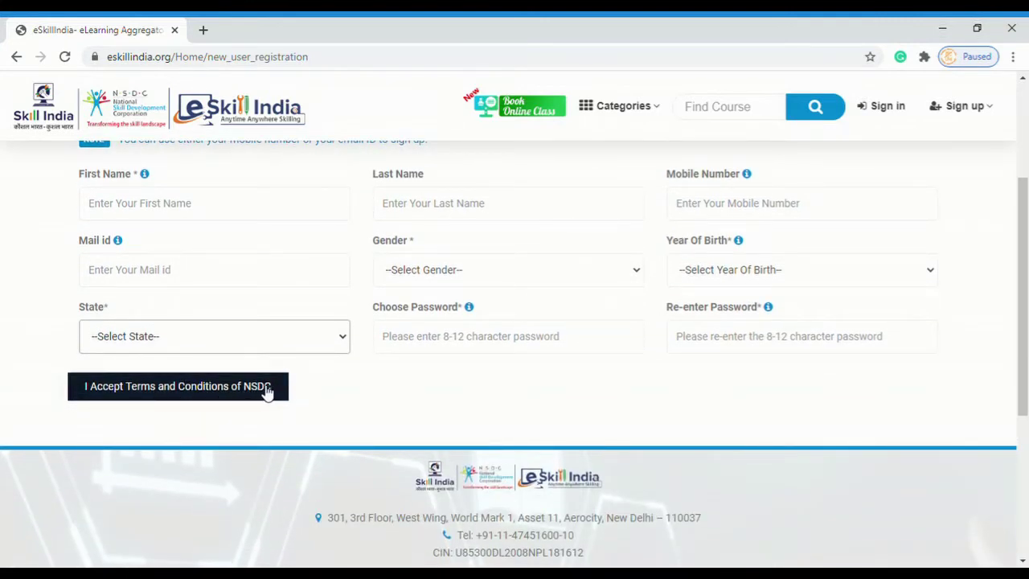
scroll(390, 393, "up", 1)
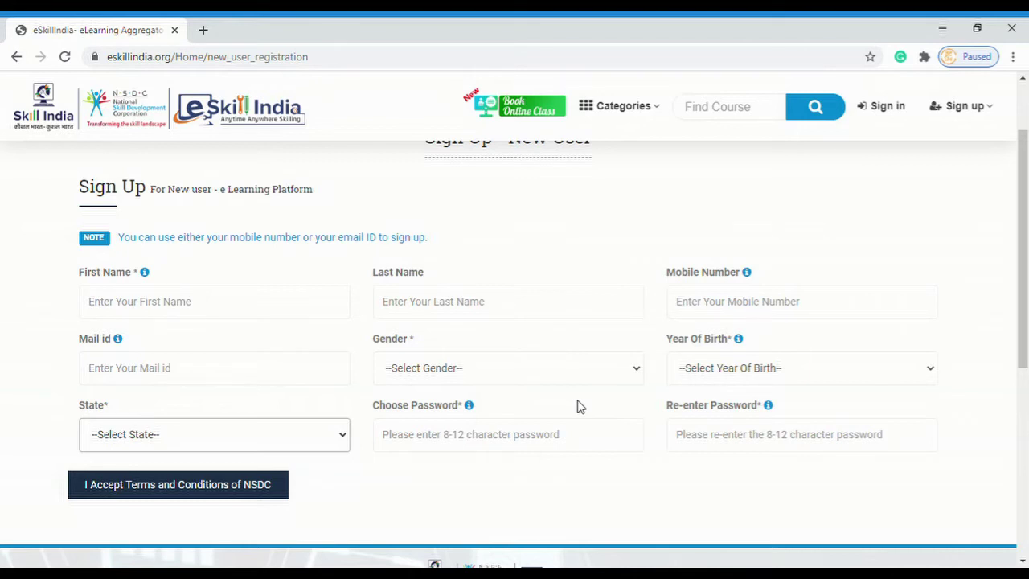
scroll(586, 397, "up", 1)
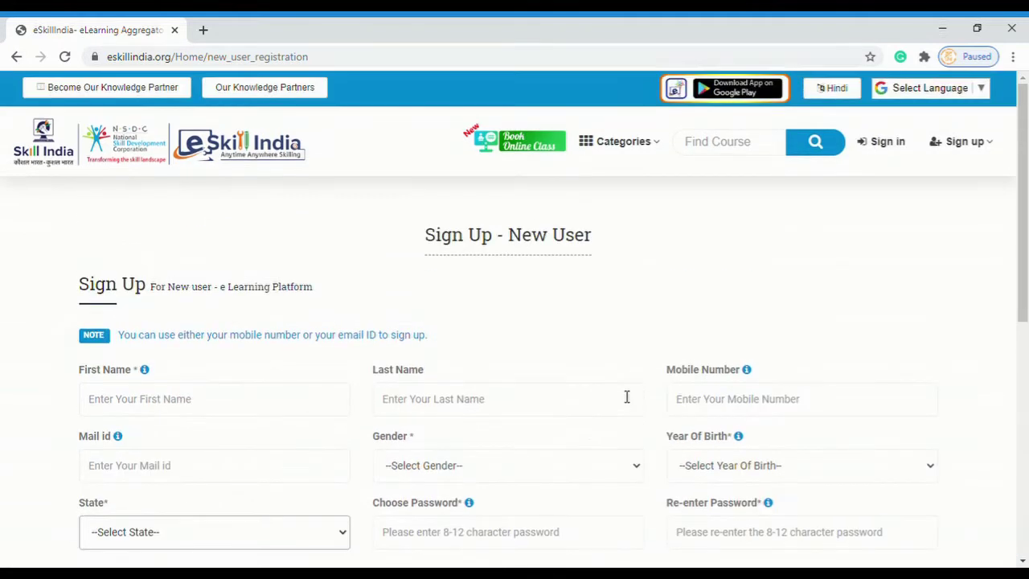
Step: Open the sign-in page and bring the registered-user login fields into view
left_click(898, 154)
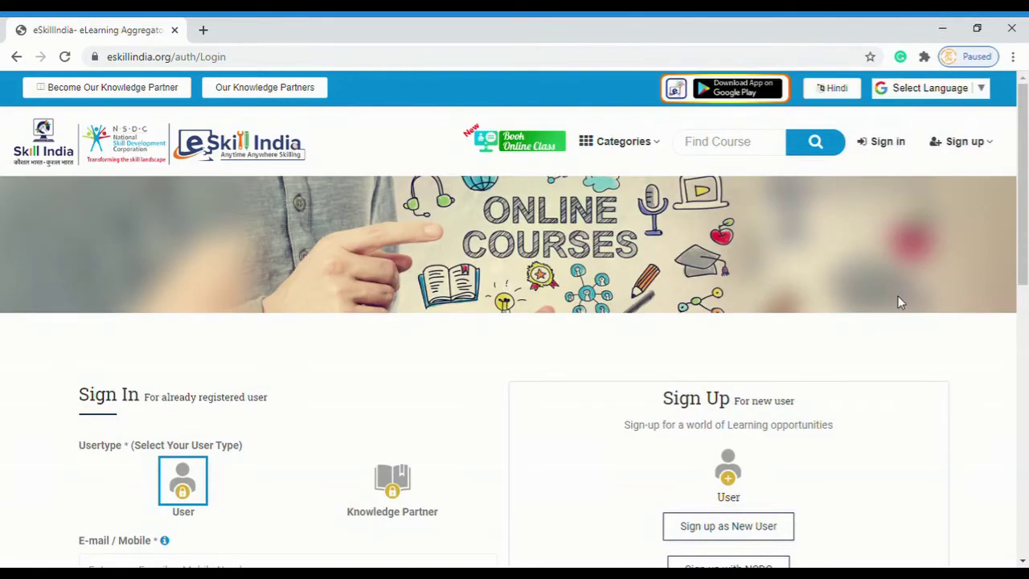
scroll(898, 301, "down", 3)
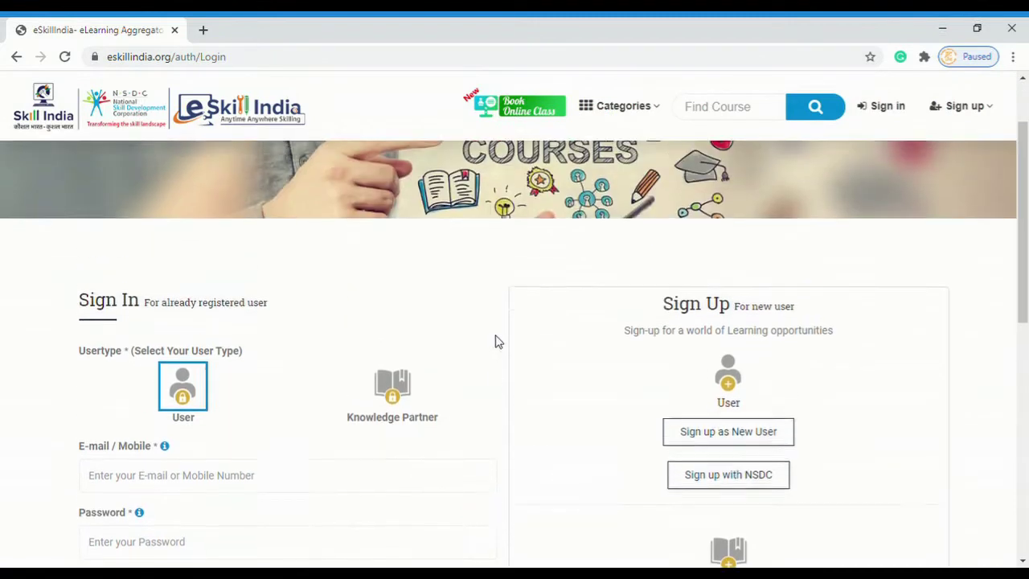
scroll(496, 340, "up", 2)
scroll(211, 363, "down", 1)
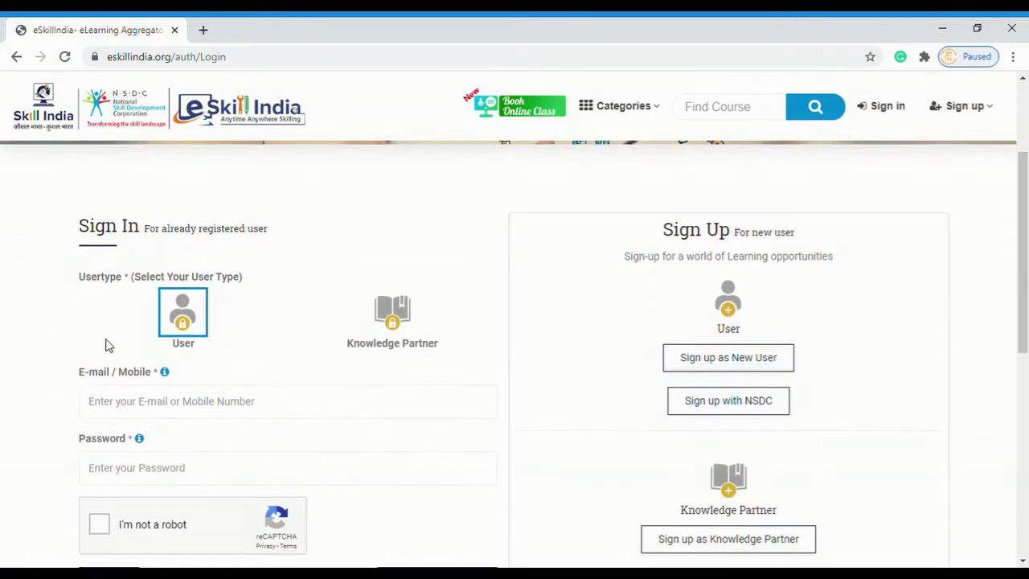
scroll(159, 443, "down", 1)
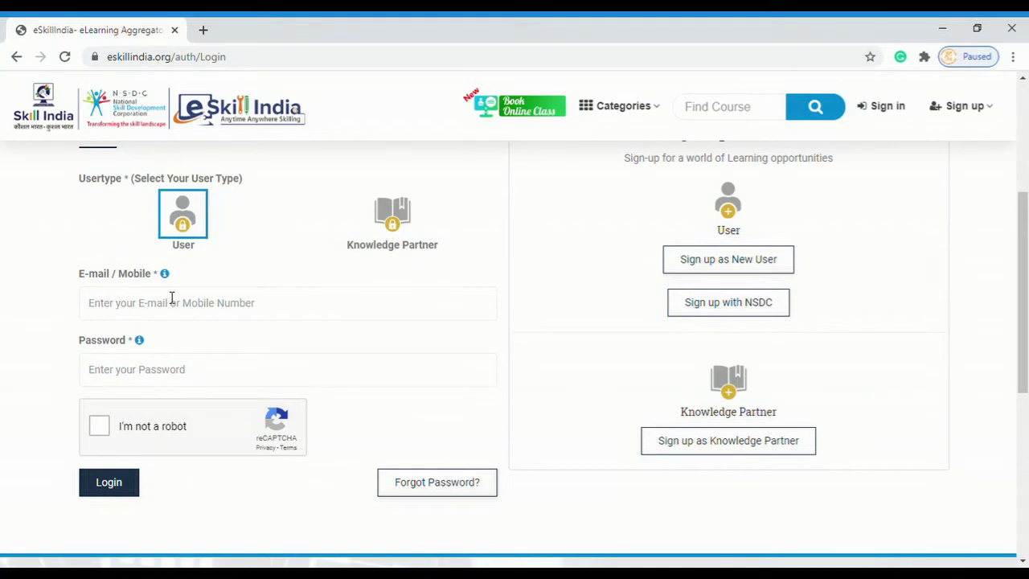
Step: Fill in the account's mobile number and password in the User sign-in form
left_click(229, 312)
left_click(152, 361)
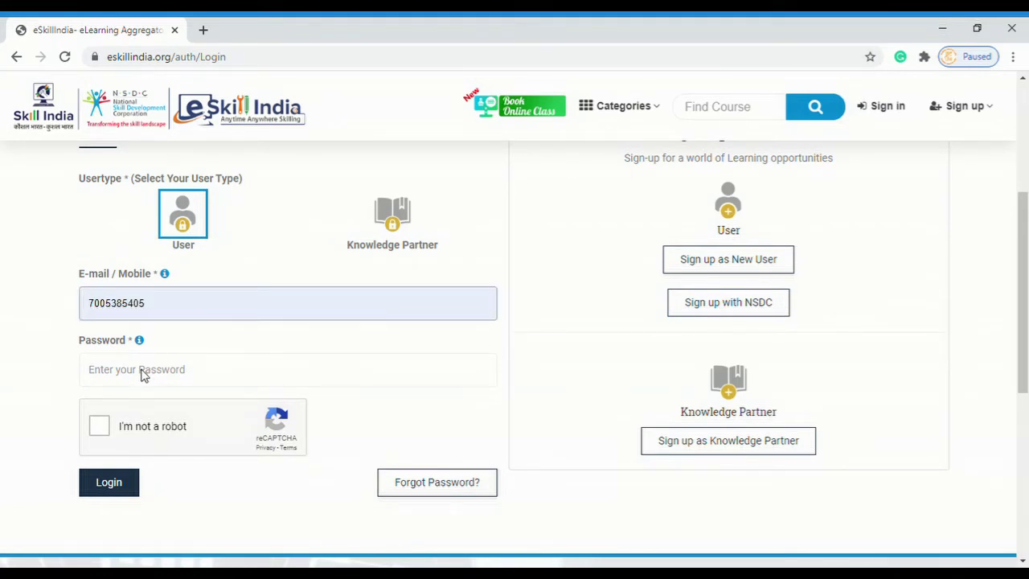
left_click(184, 378)
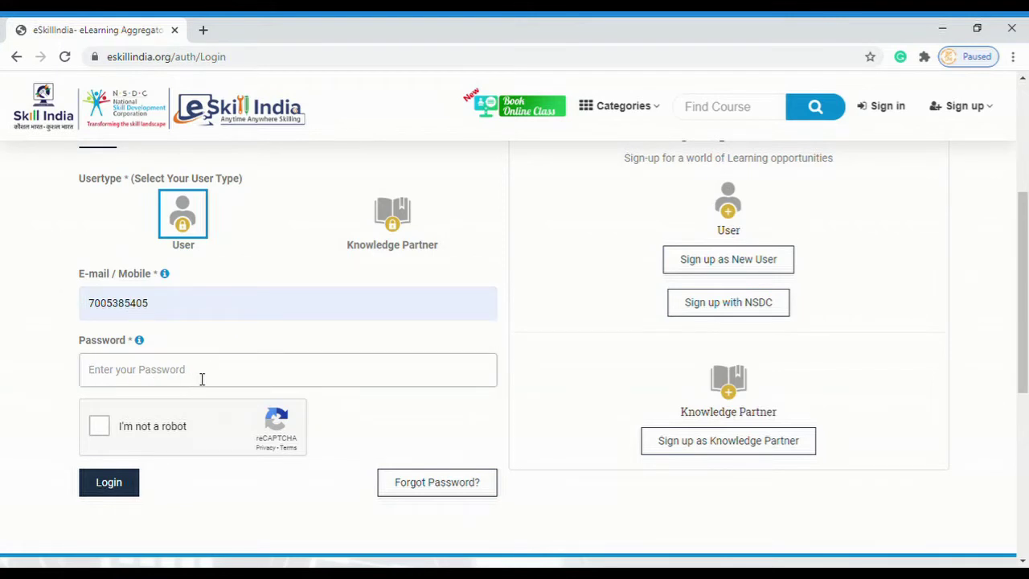
type("••")
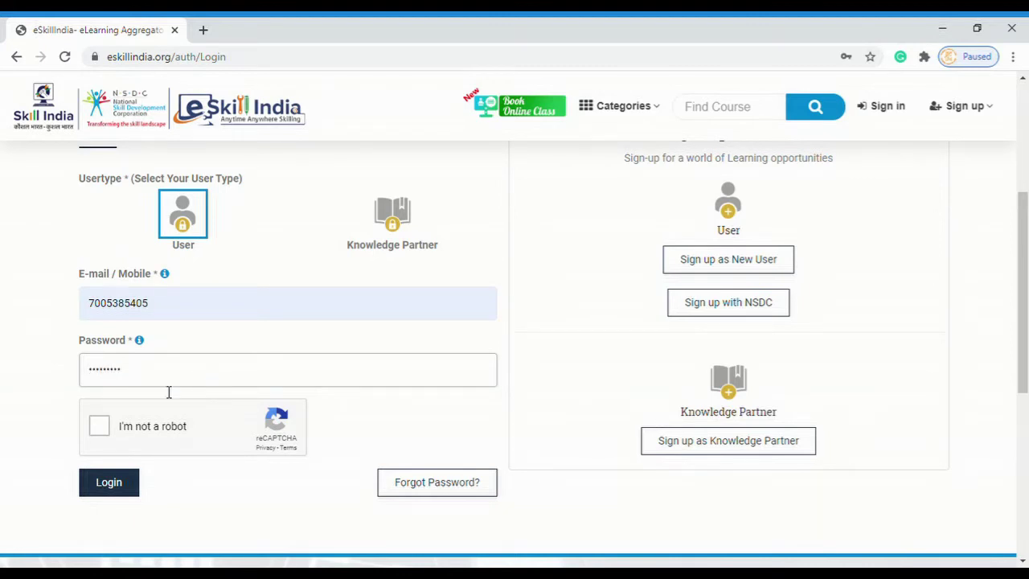
Step: Complete the reCAPTCHA by selecting the three squares with crosswalks, and log in to the account
left_click(96, 426)
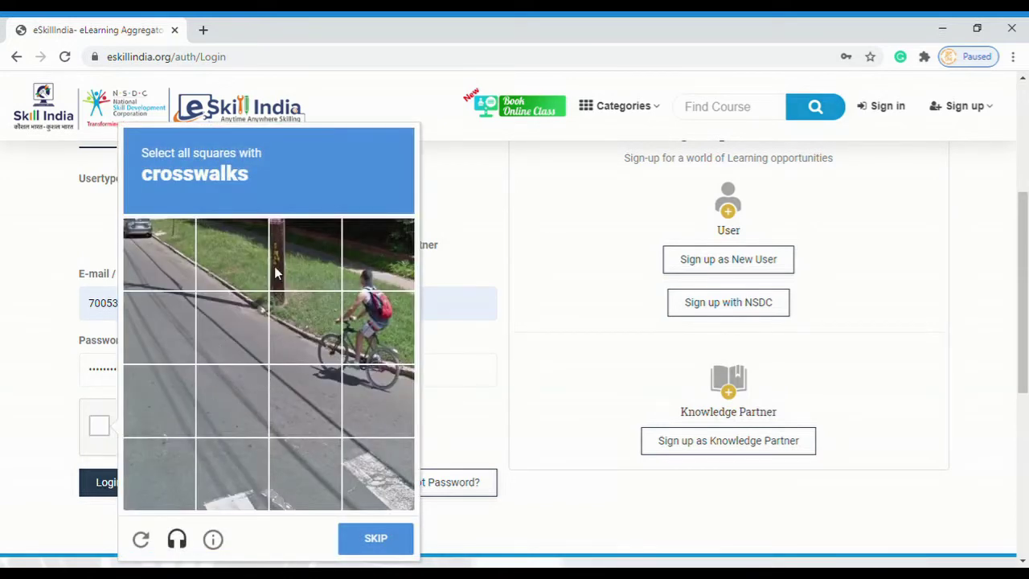
scroll(297, 343, "down", 2)
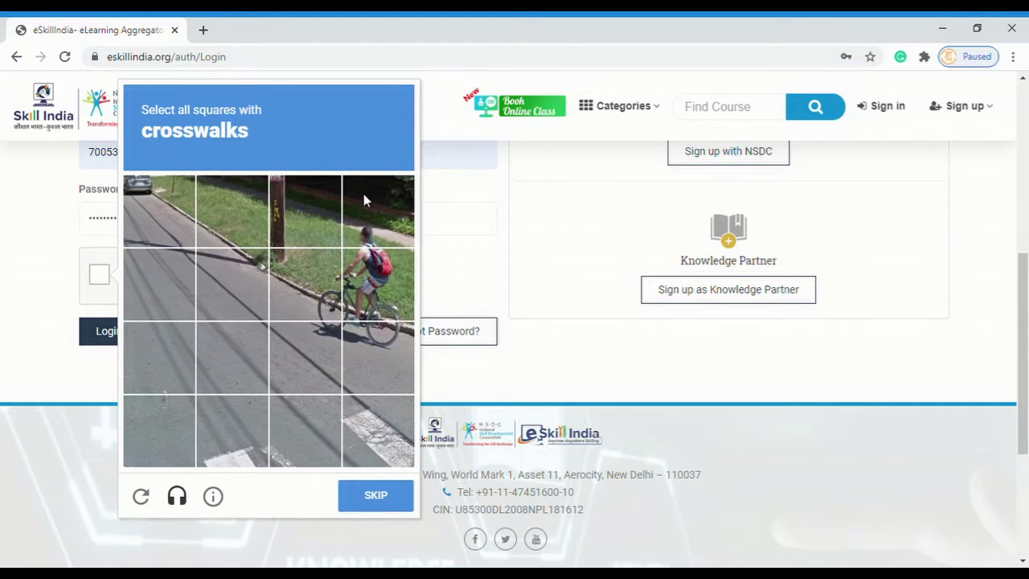
scroll(373, 382, "down", 2)
left_click(378, 447)
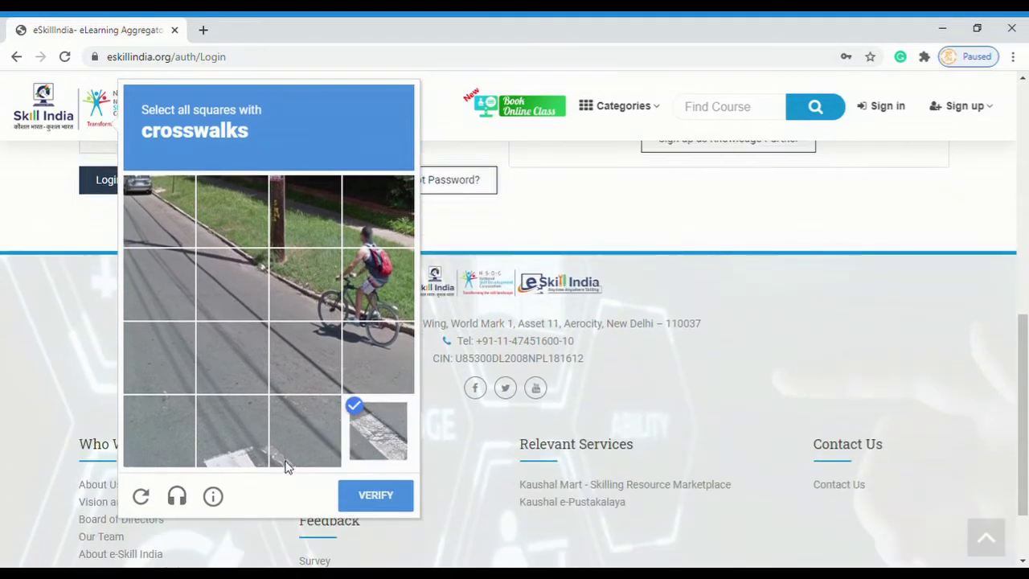
left_click(286, 465)
left_click(228, 455)
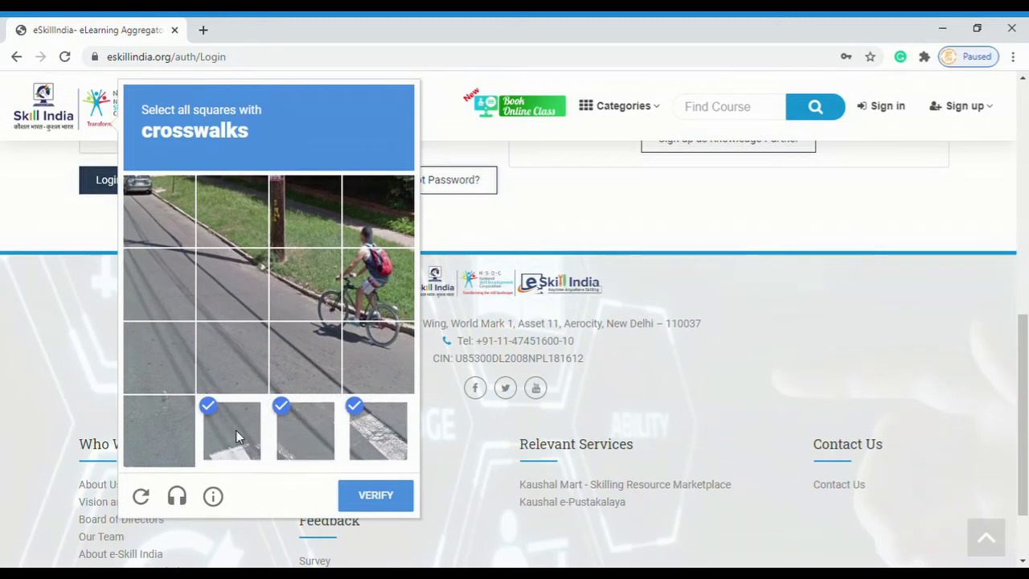
left_click(414, 485)
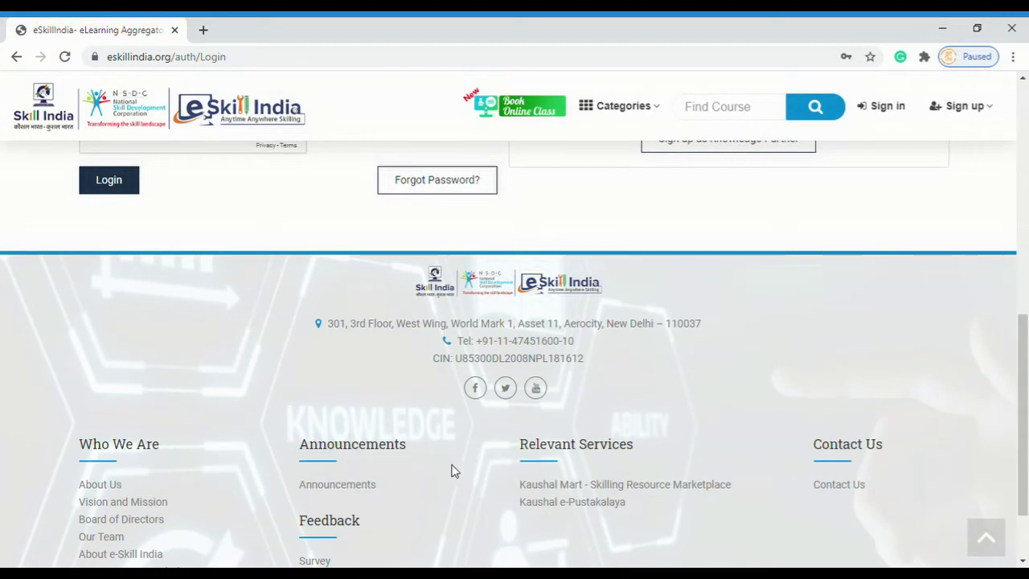
scroll(625, 421, "up", 4)
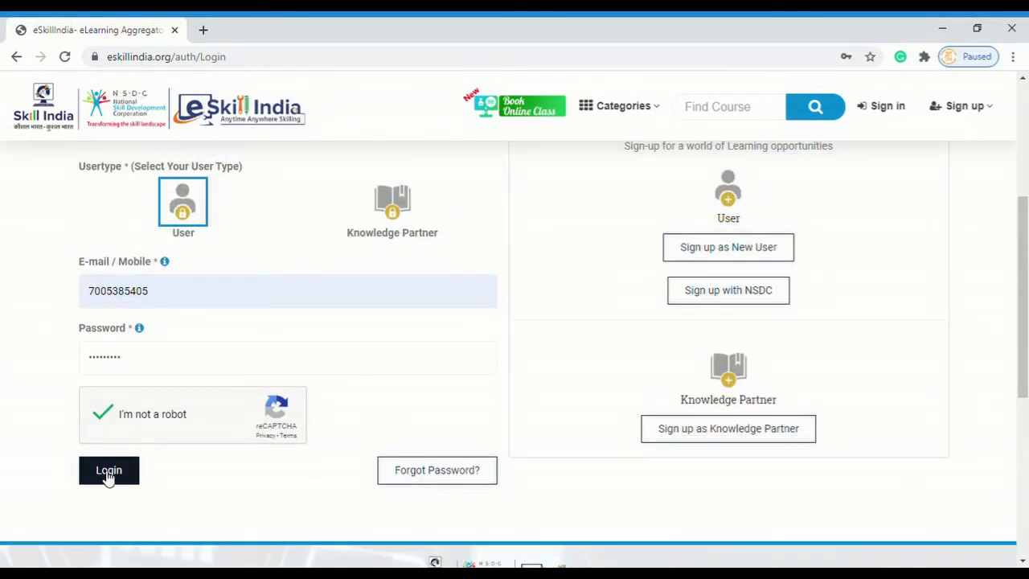
left_click(109, 475)
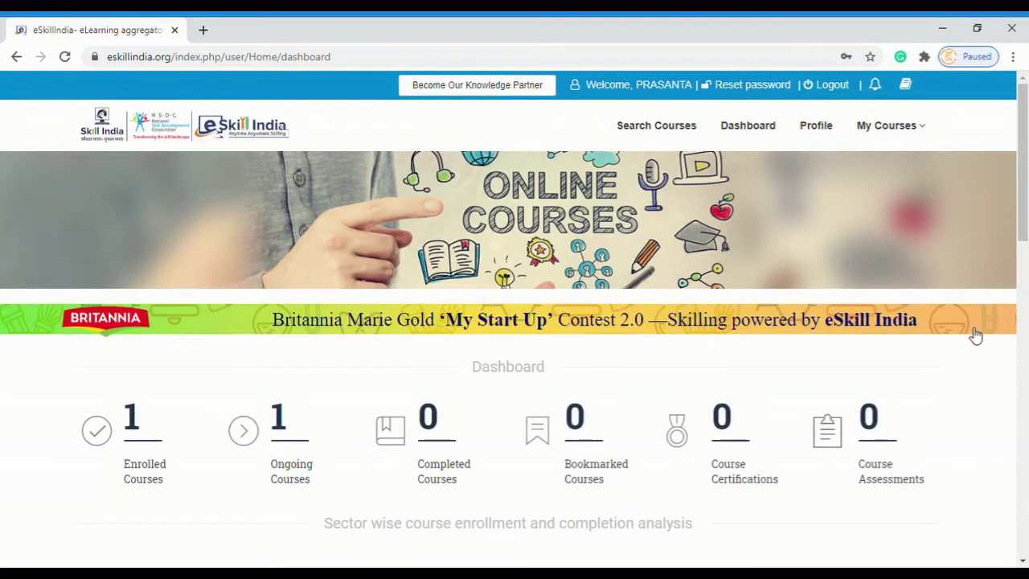
Step: Review the user dashboard's course counters and its sector-wise enrollment and completion analysis
scroll(962, 338, "down", 3)
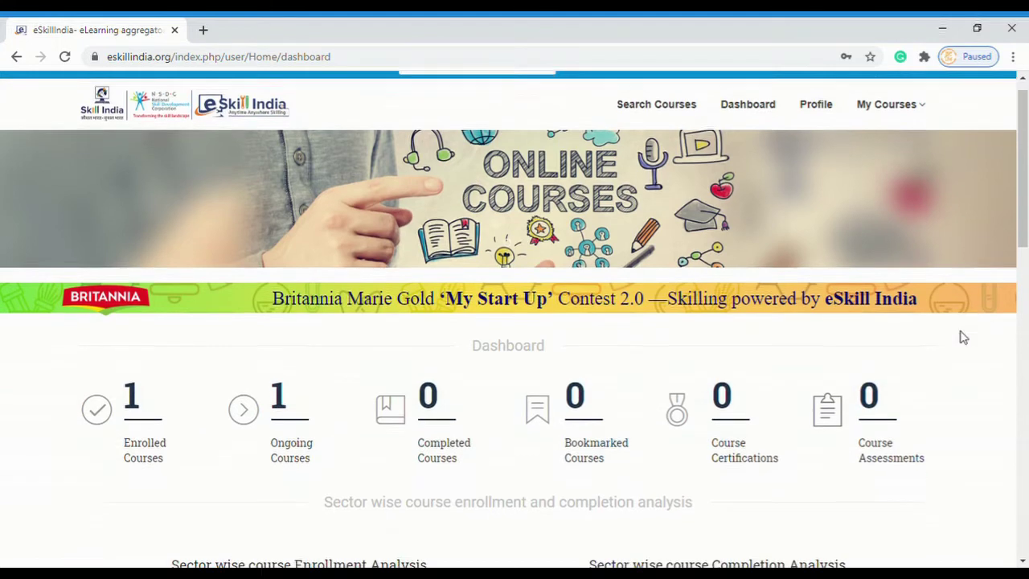
scroll(959, 337, "up", 3)
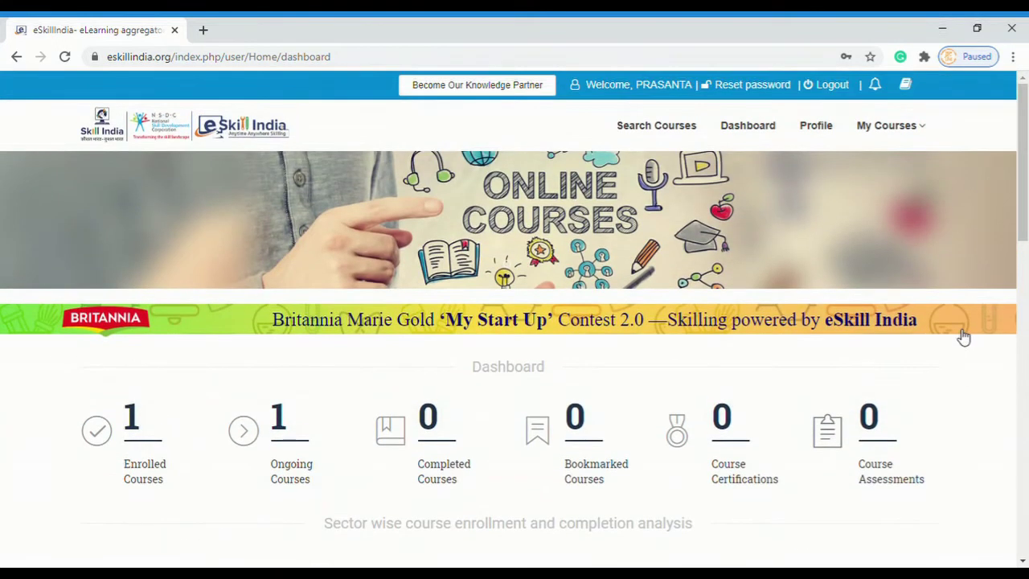
scroll(960, 335, "down", 5)
scroll(961, 336, "up", 5)
left_click(758, 128)
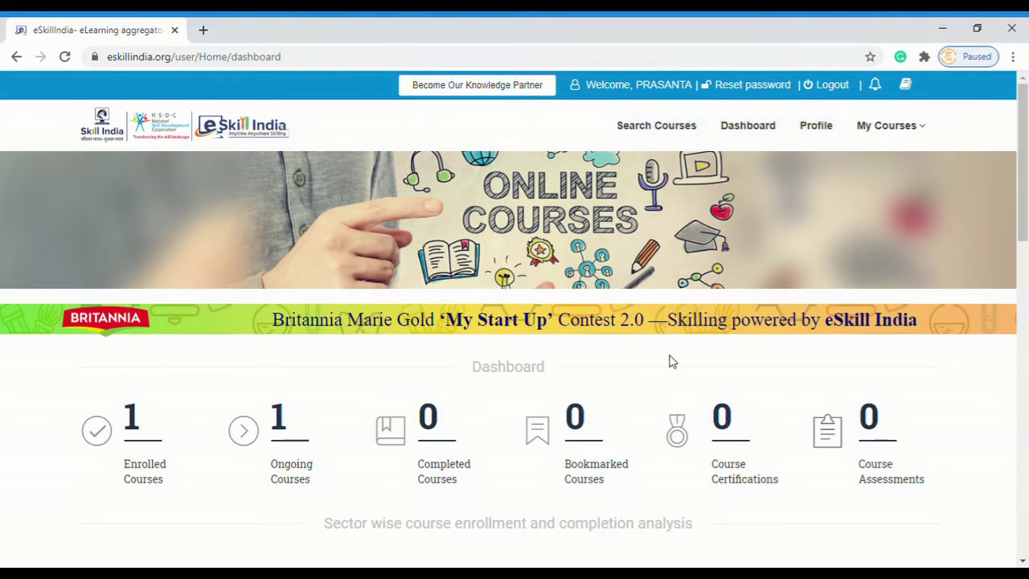
scroll(673, 361, "down", 4)
scroll(672, 360, "up", 4)
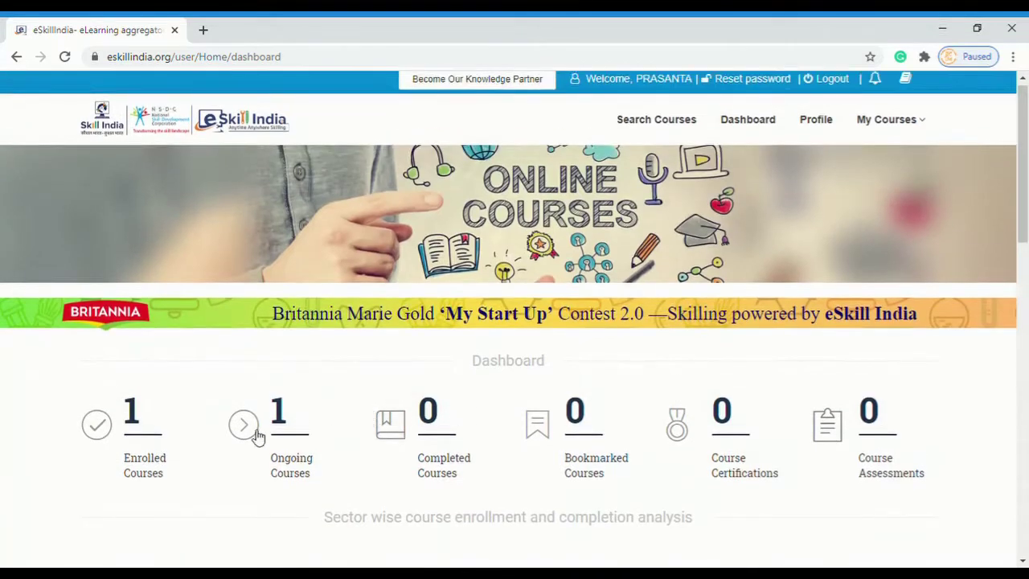
scroll(314, 402, "up", 1)
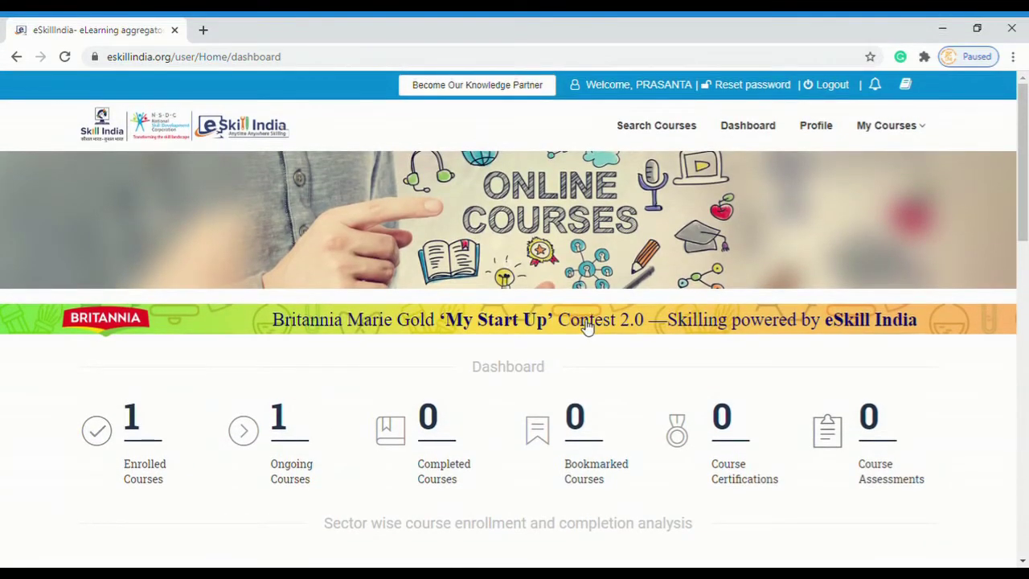
scroll(583, 327, "down", 4)
scroll(586, 328, "up", 4)
scroll(542, 378, "down", 2)
scroll(523, 393, "up", 2)
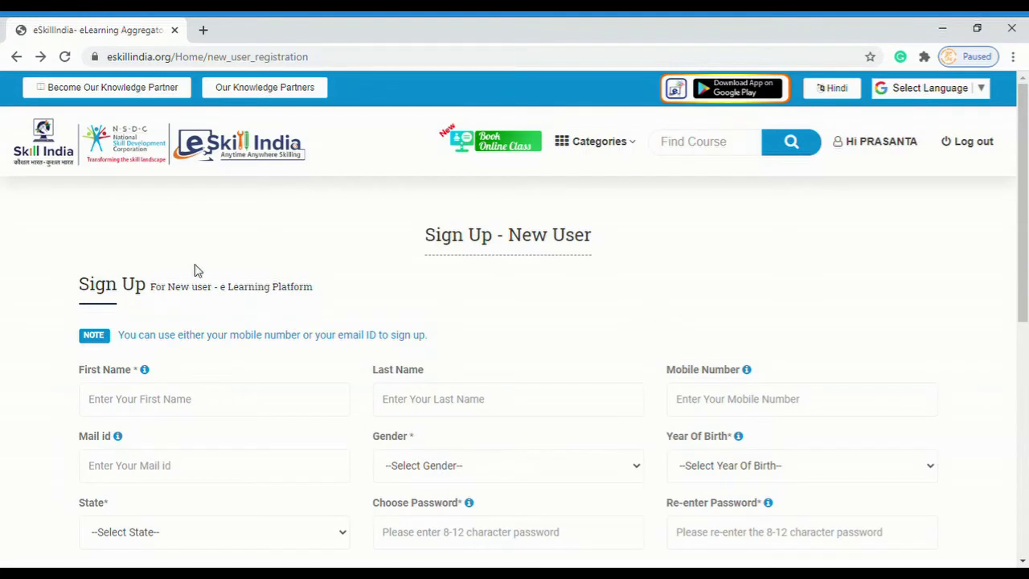
Step: Open the list of courses in the Agriculture category
mouse_move(627, 156)
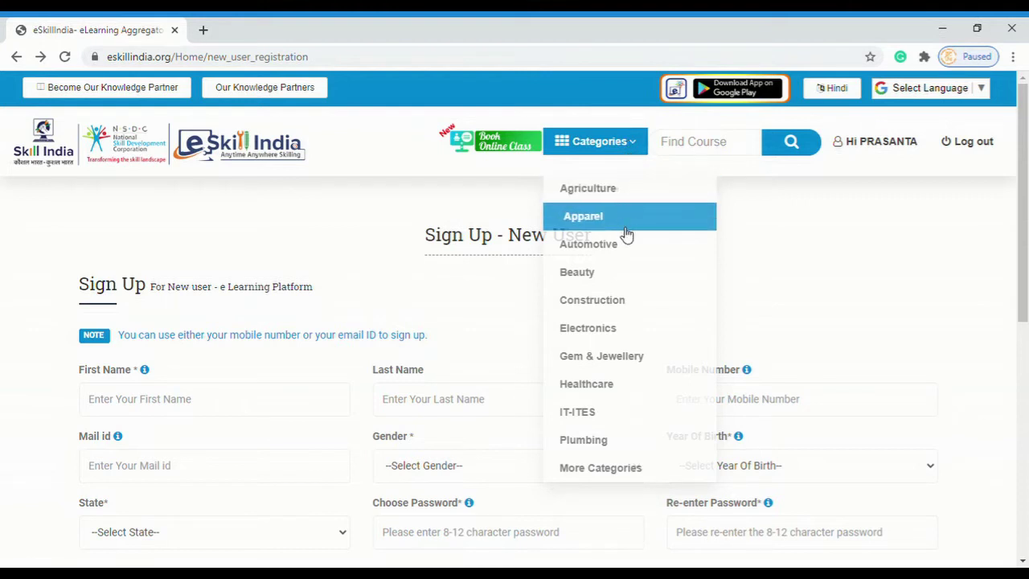
left_click(610, 188)
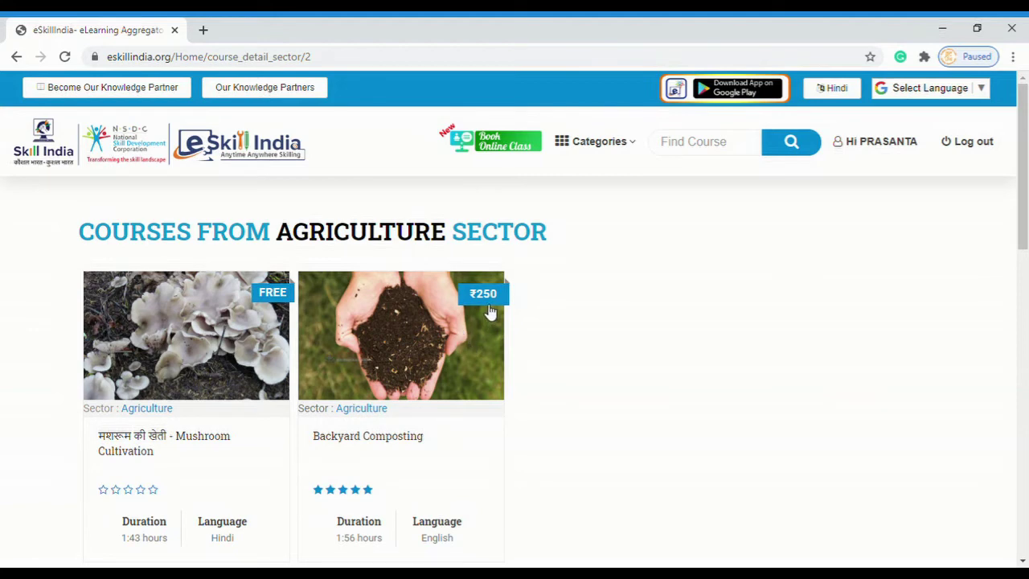
Step: Look over the Agriculture courses and open the list of courses in the Beauty category
scroll(482, 357, "down", 2)
scroll(487, 351, "up", 2)
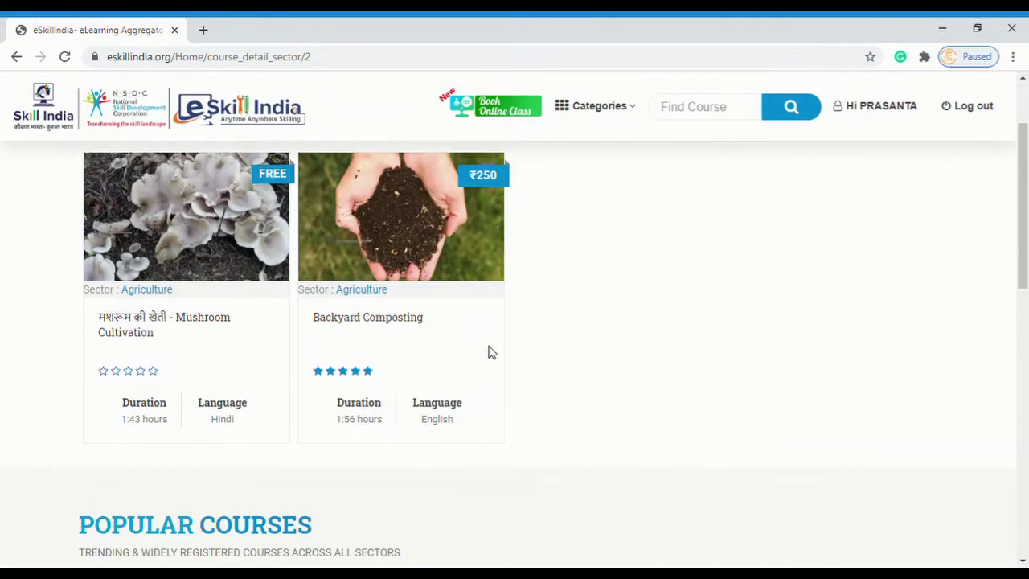
left_click(636, 150)
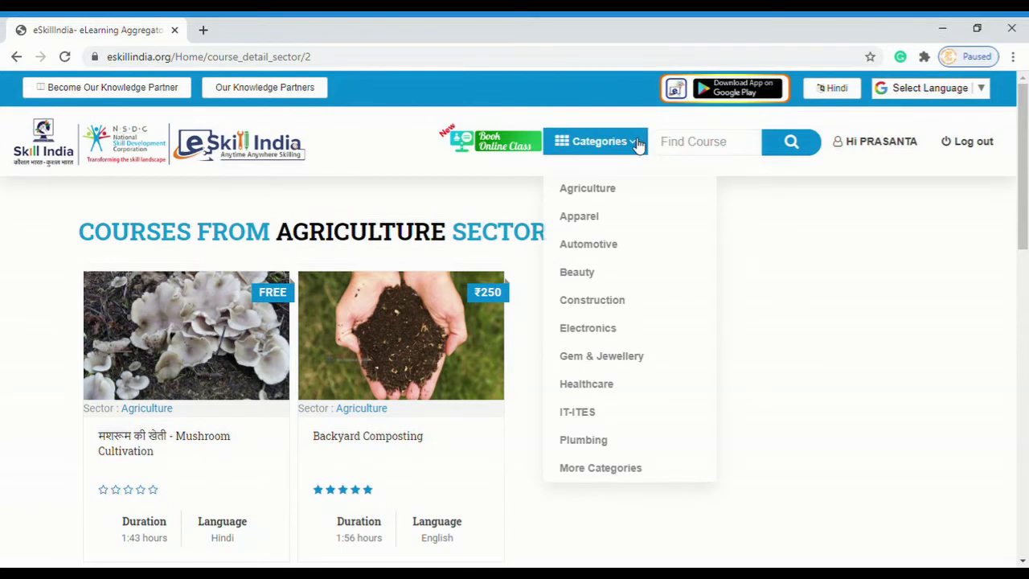
left_click(596, 277)
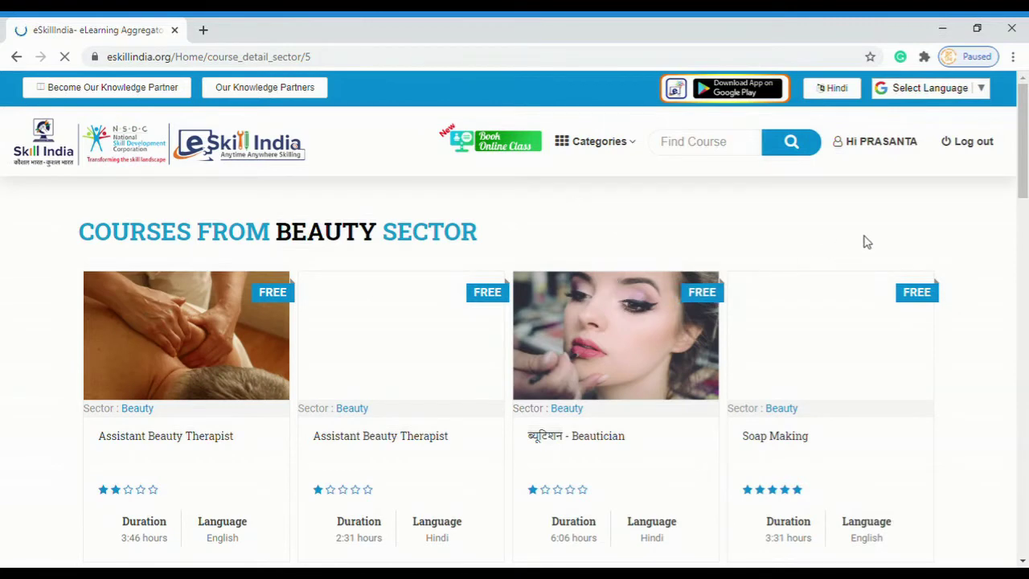
Step: Examine the Beauty sector's course cards for their prices, ratings, durations and languages
scroll(265, 342, "down", 2)
scroll(142, 368, "up", 2)
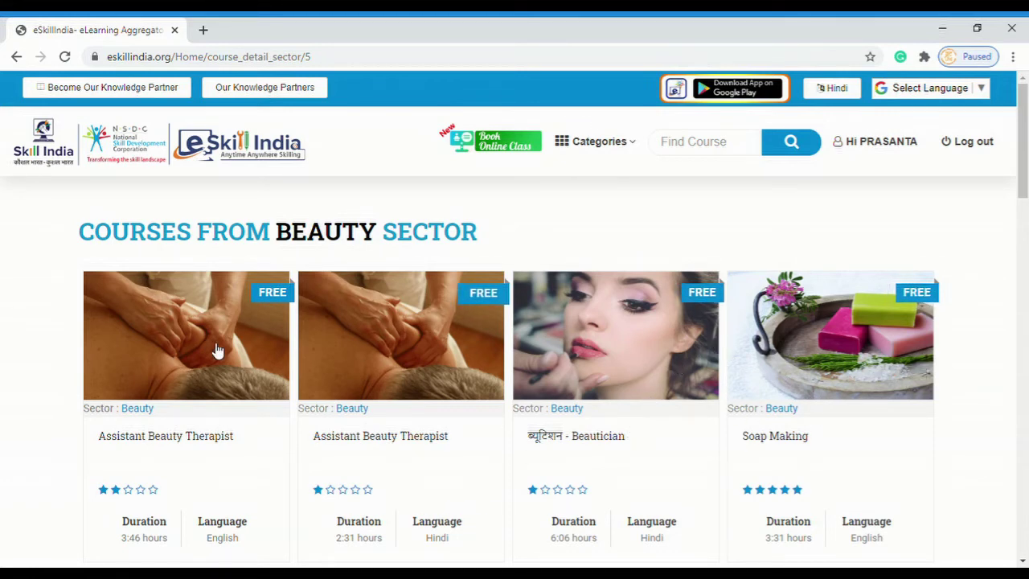
scroll(920, 323, "down", 2)
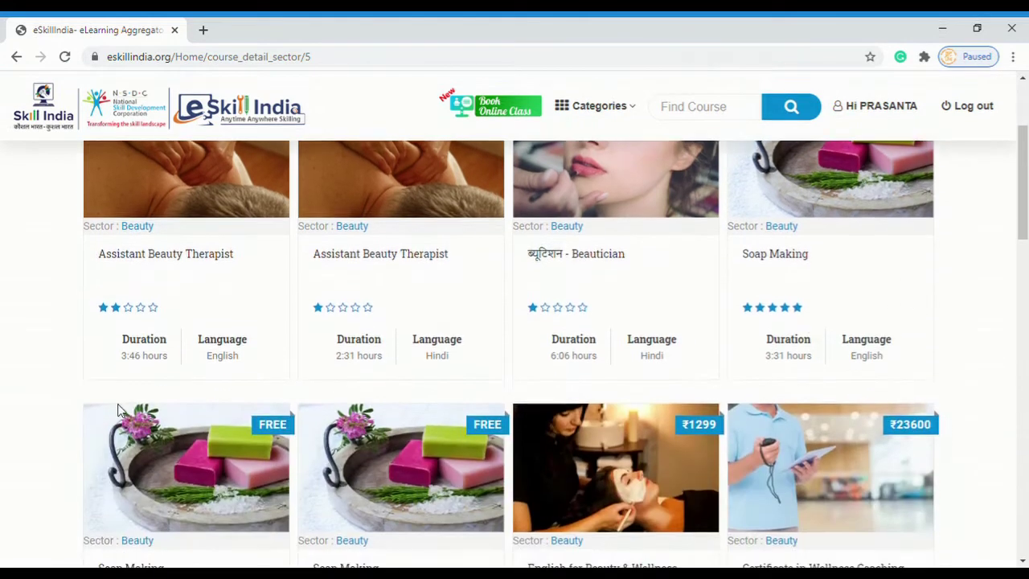
scroll(151, 465, "down", 3)
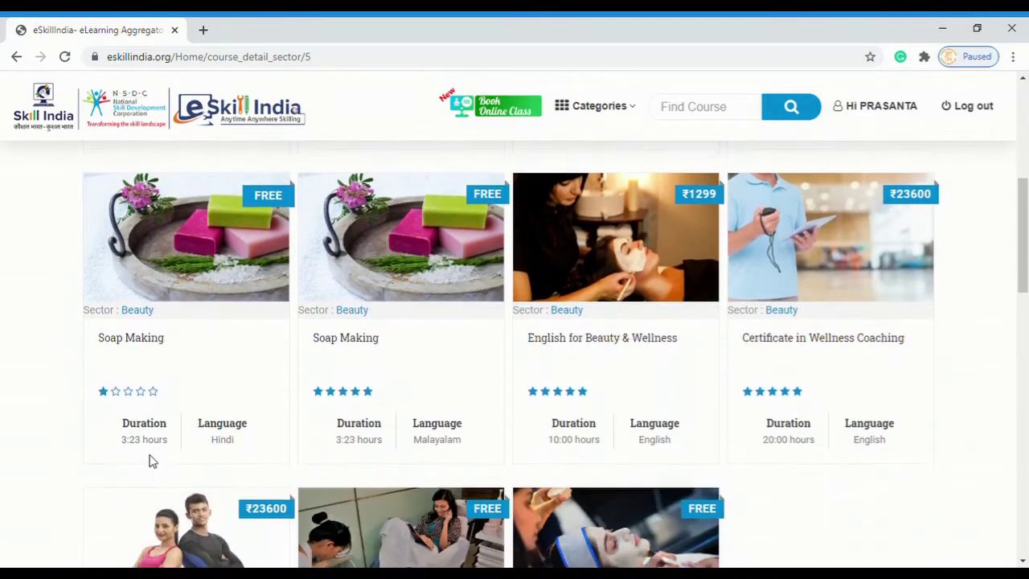
scroll(158, 400, "up", 1)
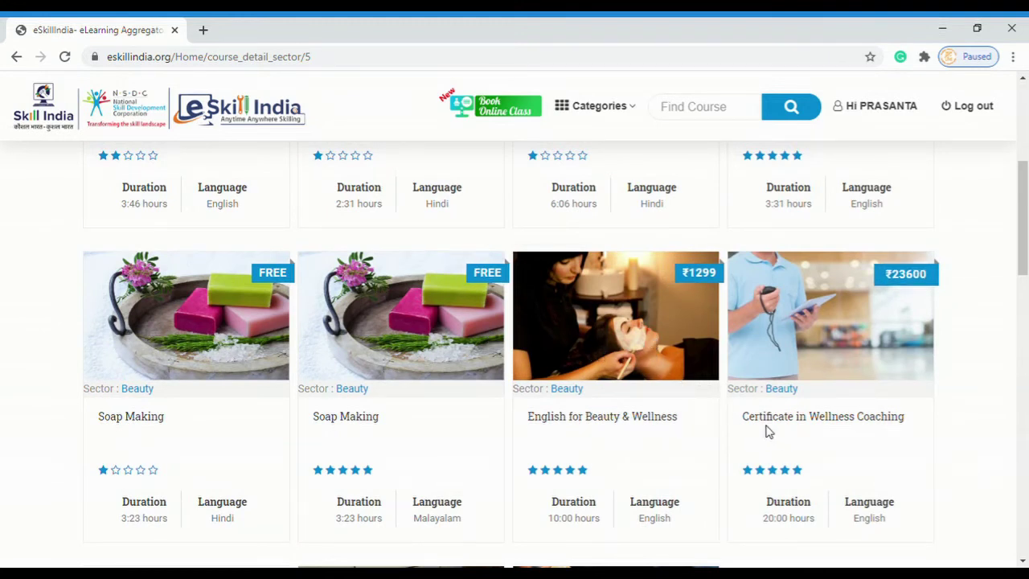
scroll(873, 399, "down", 4)
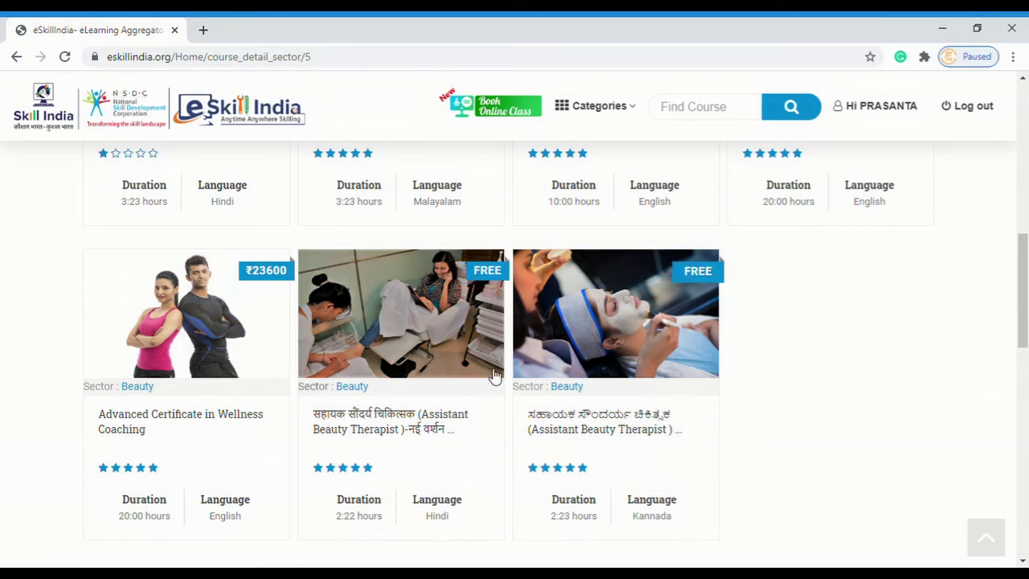
scroll(494, 377, "up", 10)
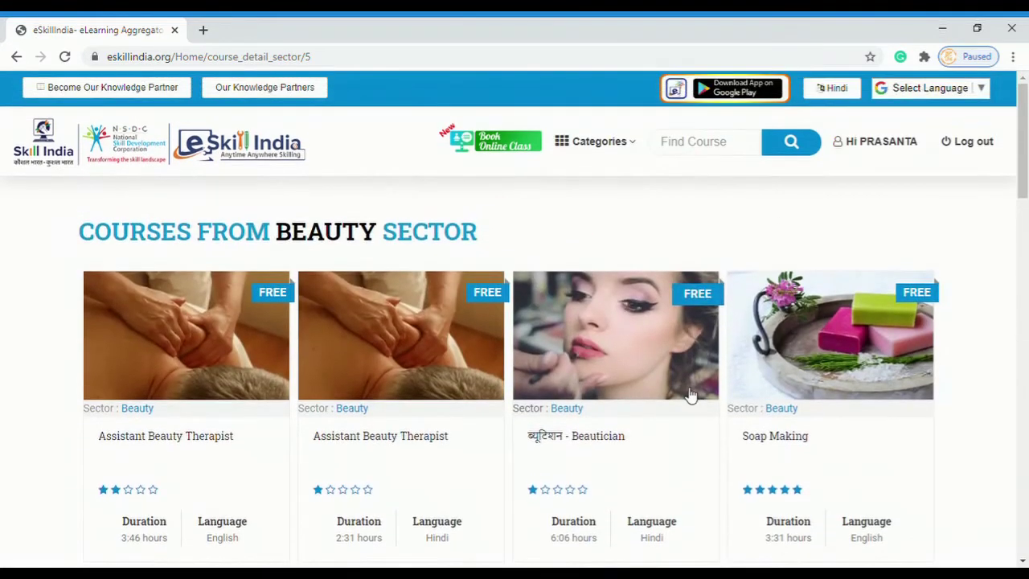
scroll(523, 431, "down", 9)
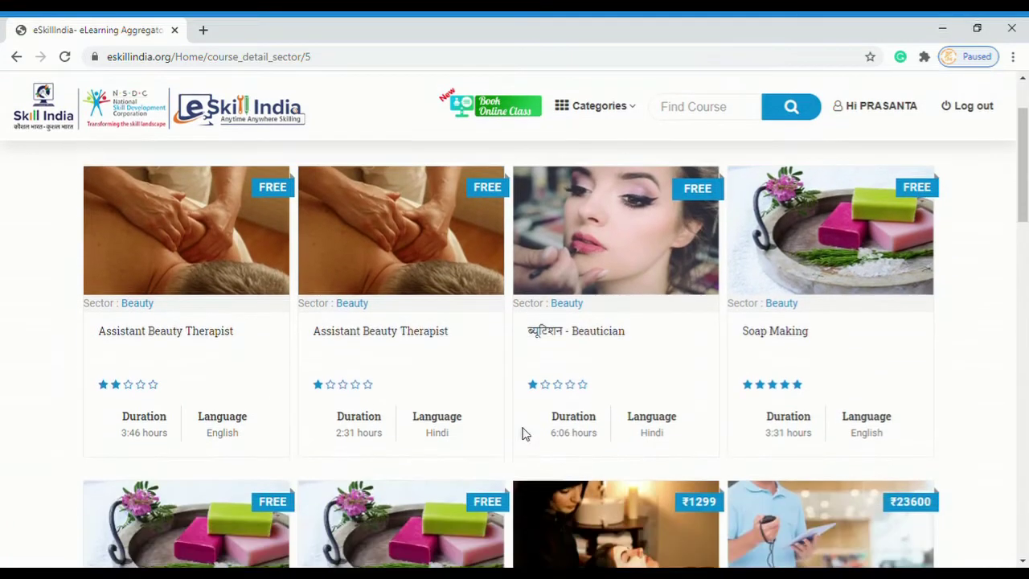
scroll(557, 434, "up", 6)
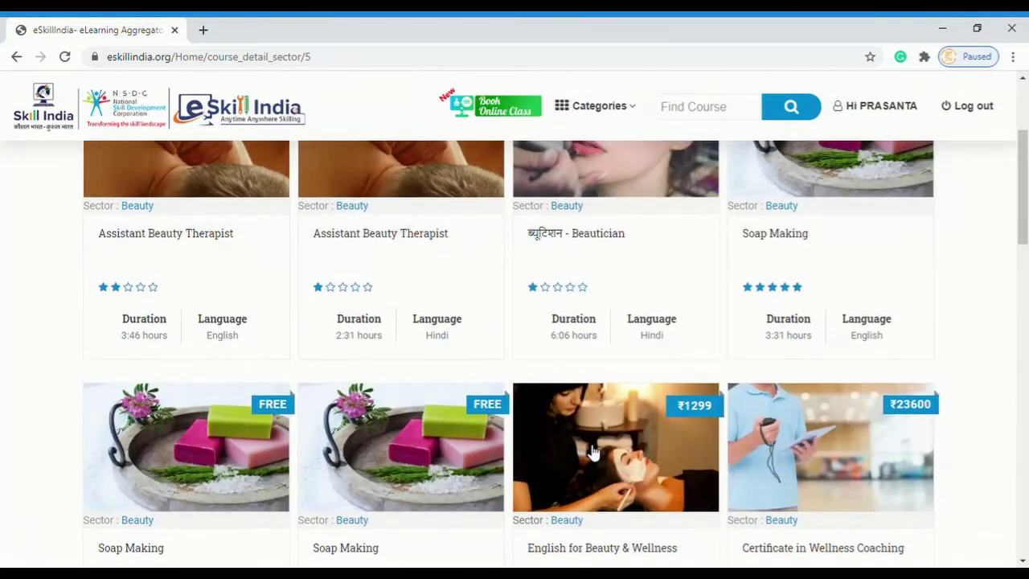
scroll(570, 442, "down", 2)
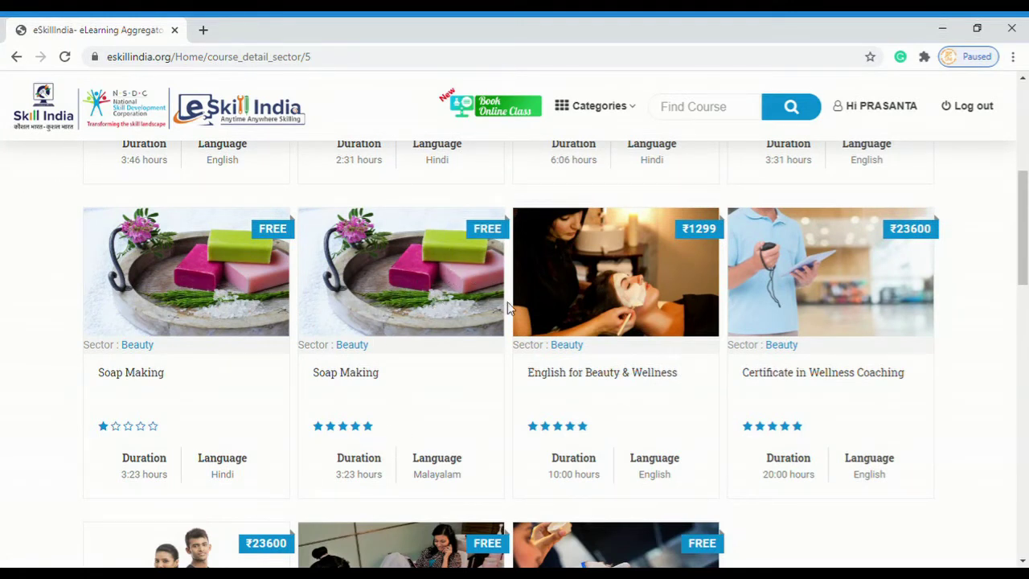
Step: Open the free Malayalam Soap Making course and review its providers, description and course information
left_click(416, 295)
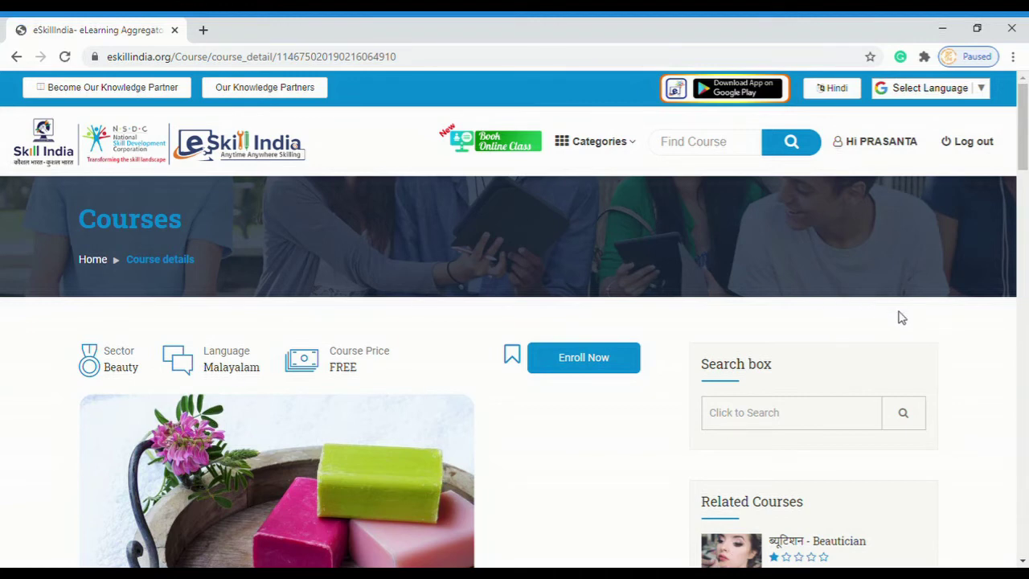
scroll(901, 318, "down", 4)
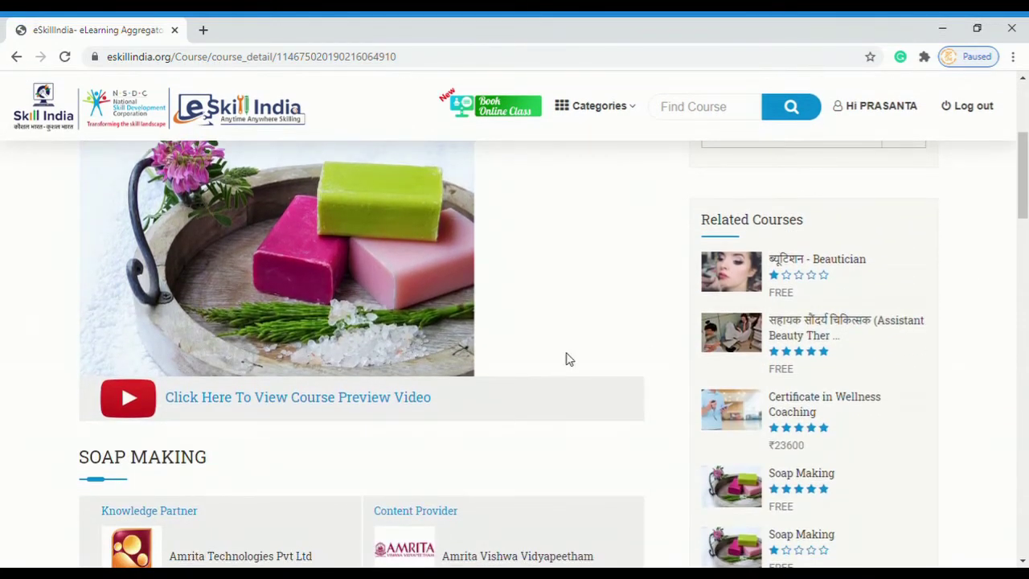
scroll(566, 359, "down", 2)
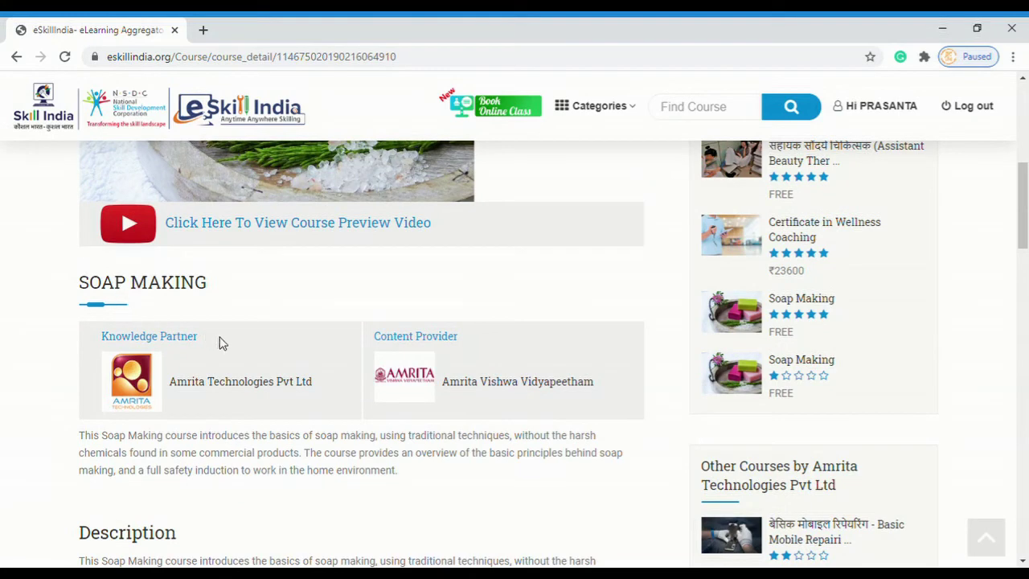
scroll(193, 441, "down", 3)
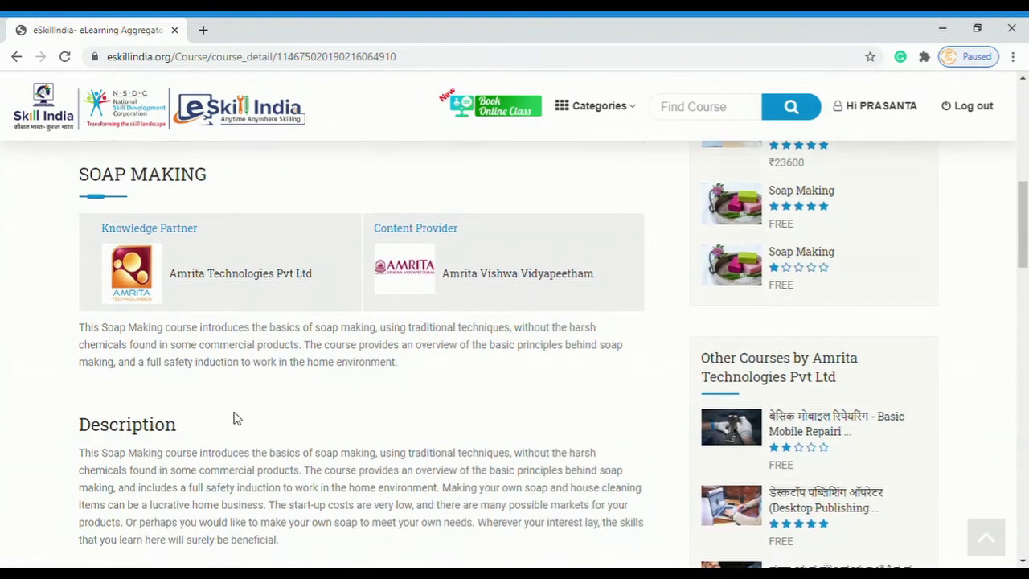
scroll(190, 418, "down", 2)
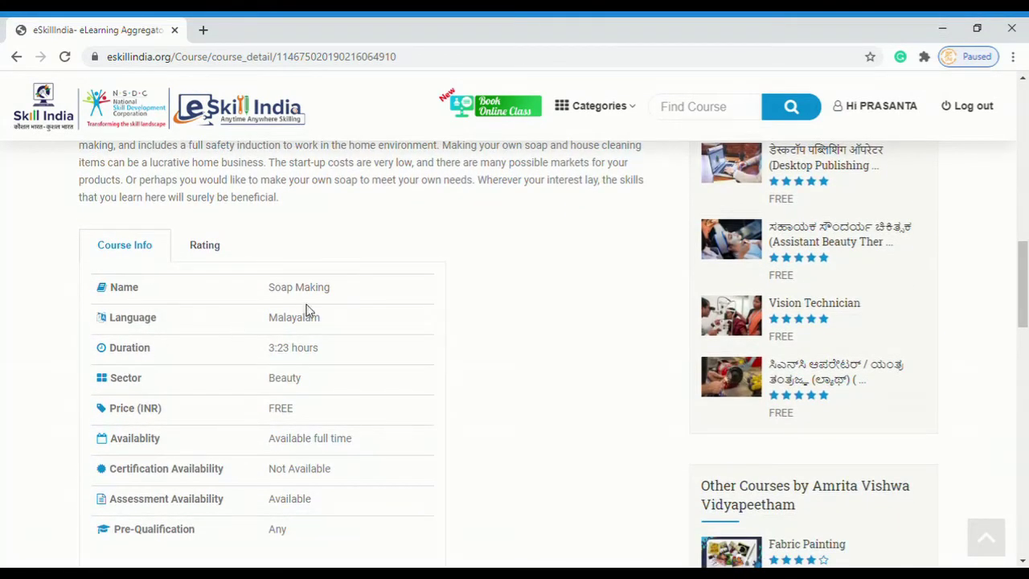